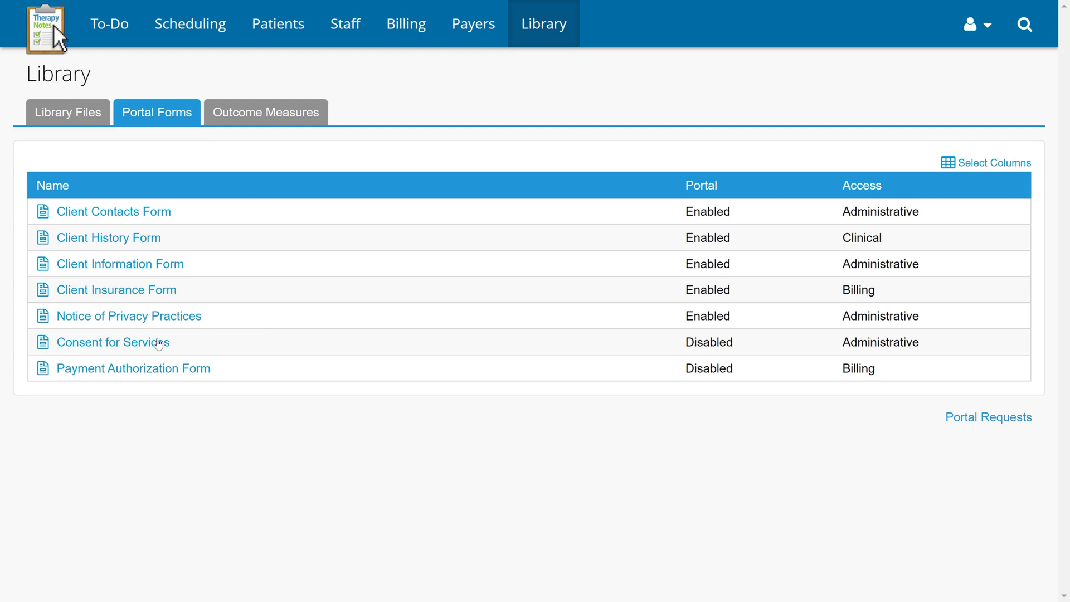
# Step: Open the Consent for Services portal form and start customizing its text
pyautogui.moveTo(120, 344)
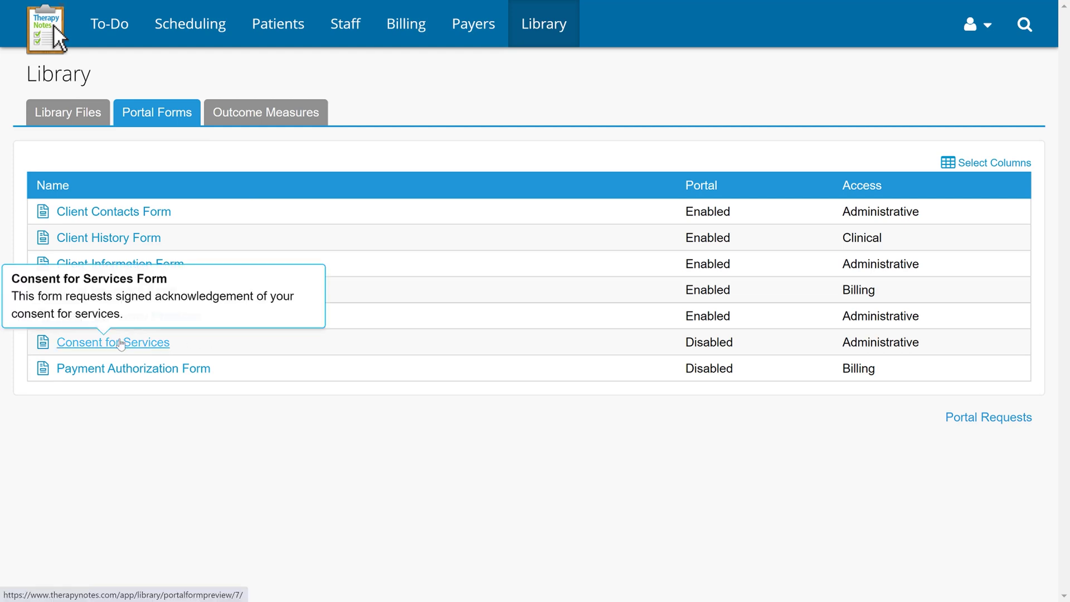
pyautogui.click(121, 343)
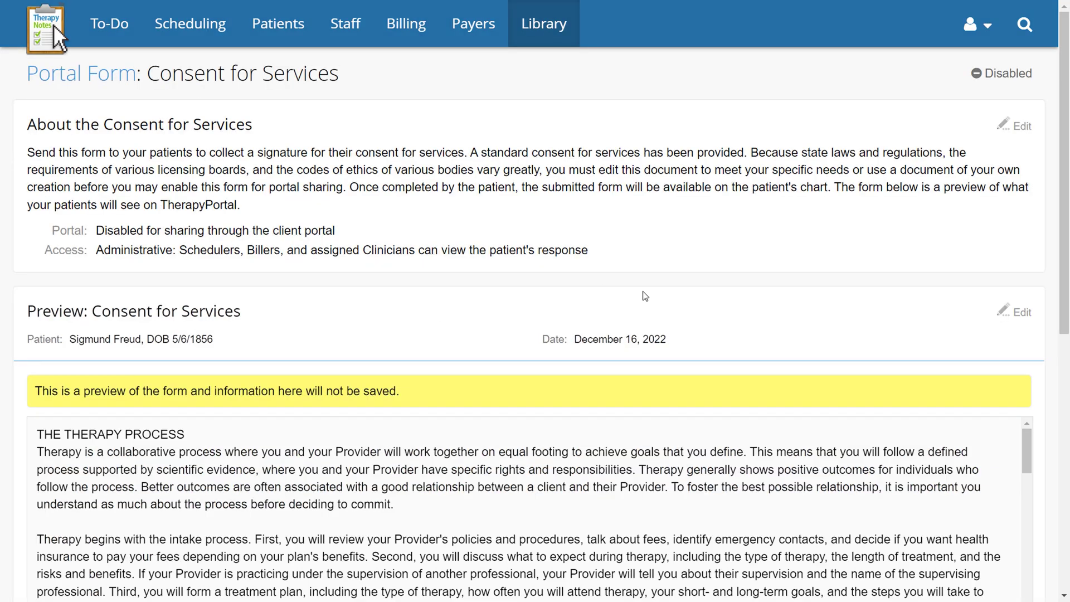
pyautogui.click(1022, 312)
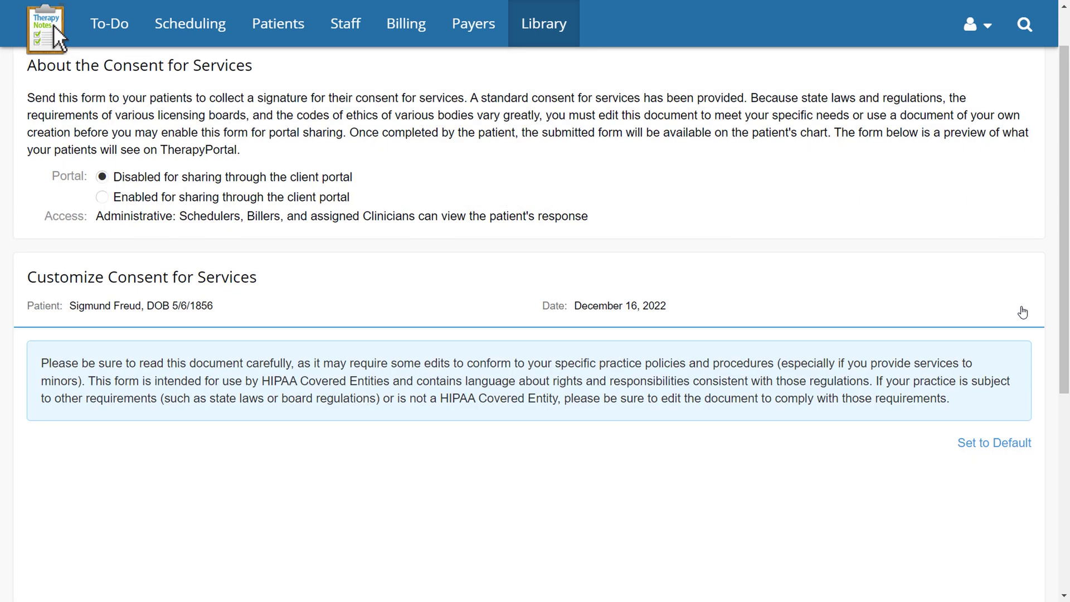
pyautogui.scroll(-3, 1064, 269)
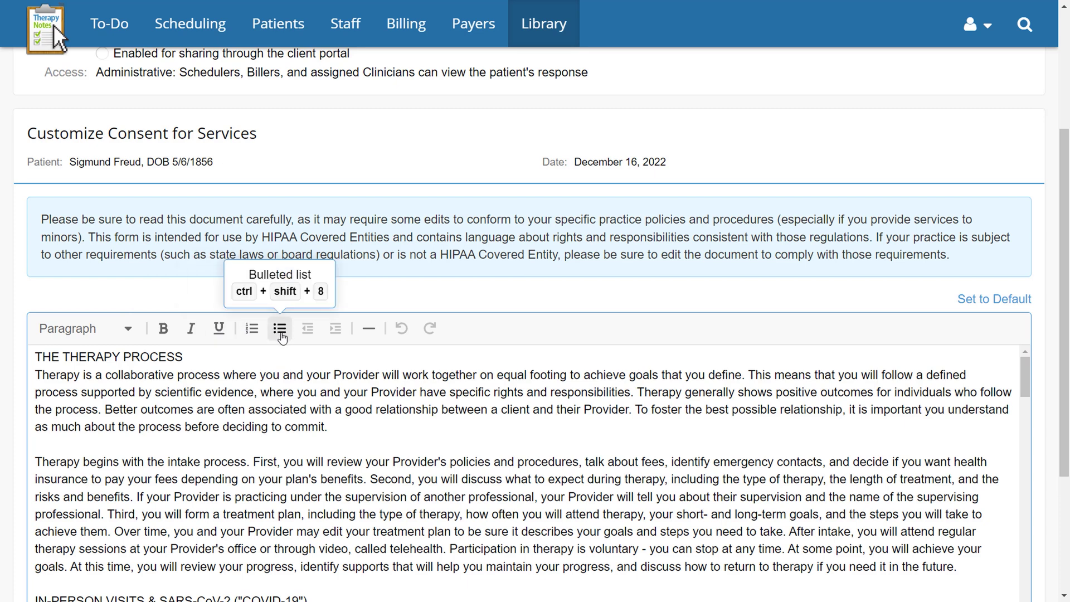
# Step: Insert the line "<Sample Text>" above the THE THERAPY PROCESS heading in the consent text and save the changes
pyautogui.click(36, 355)
pyautogui.write('<Sample Text>')
pyautogui.press('Return')
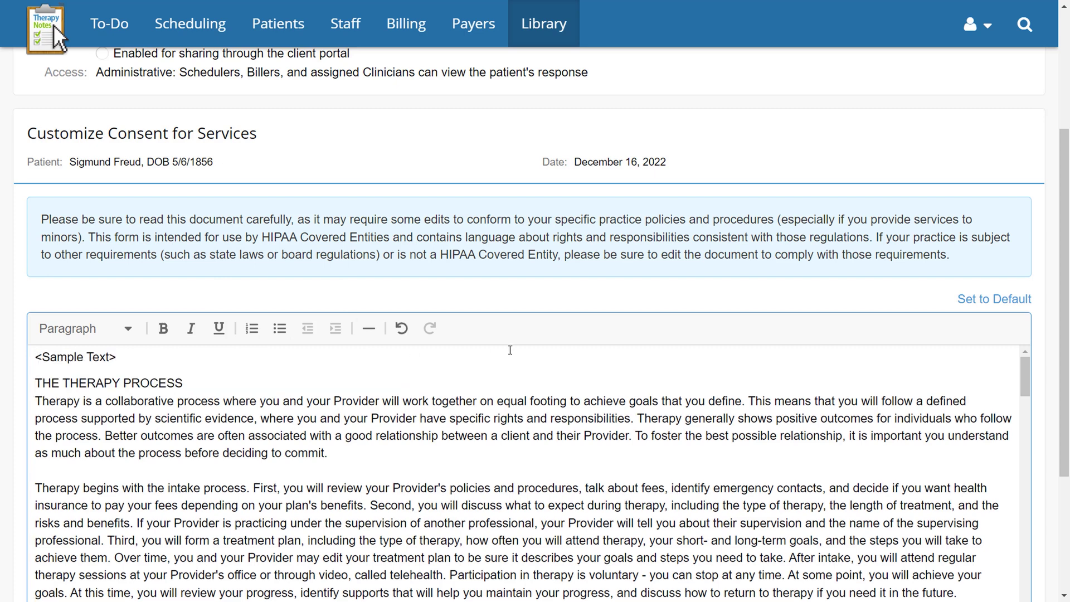
pyautogui.moveTo(1064, 278); pyautogui.dragTo(1067, 351)
pyautogui.moveTo(1025, 262); pyautogui.dragTo(1048, 526)
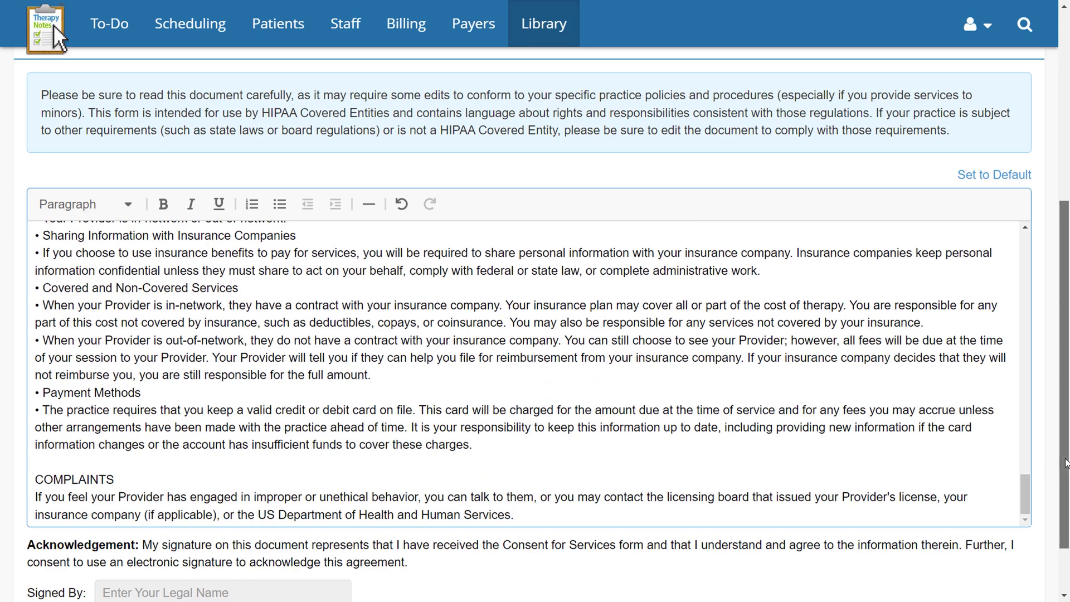
pyautogui.scroll(-2, 1066, 462)
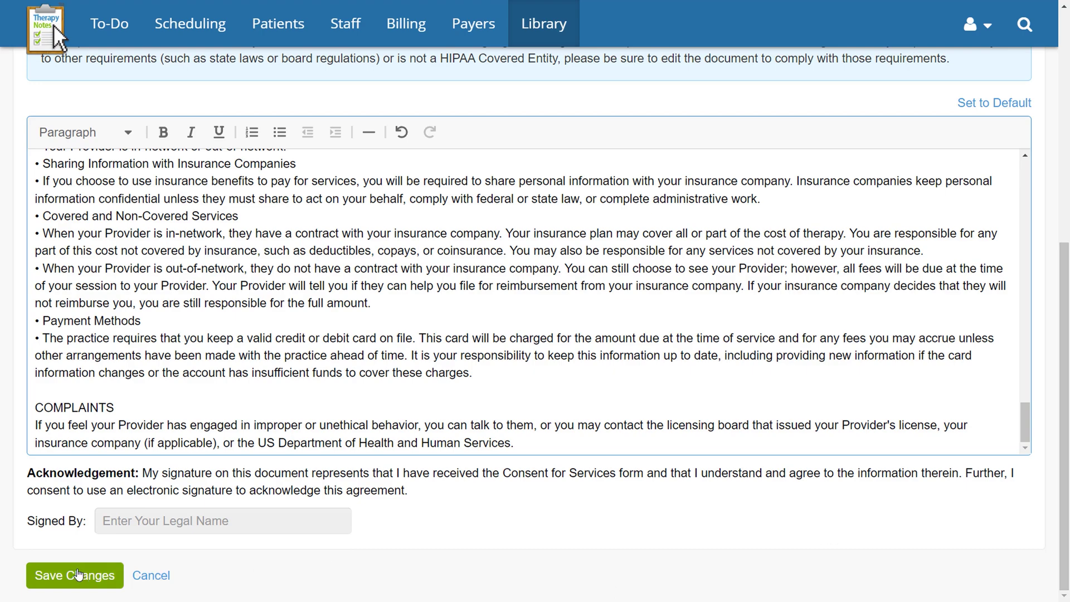
pyautogui.click(61, 575)
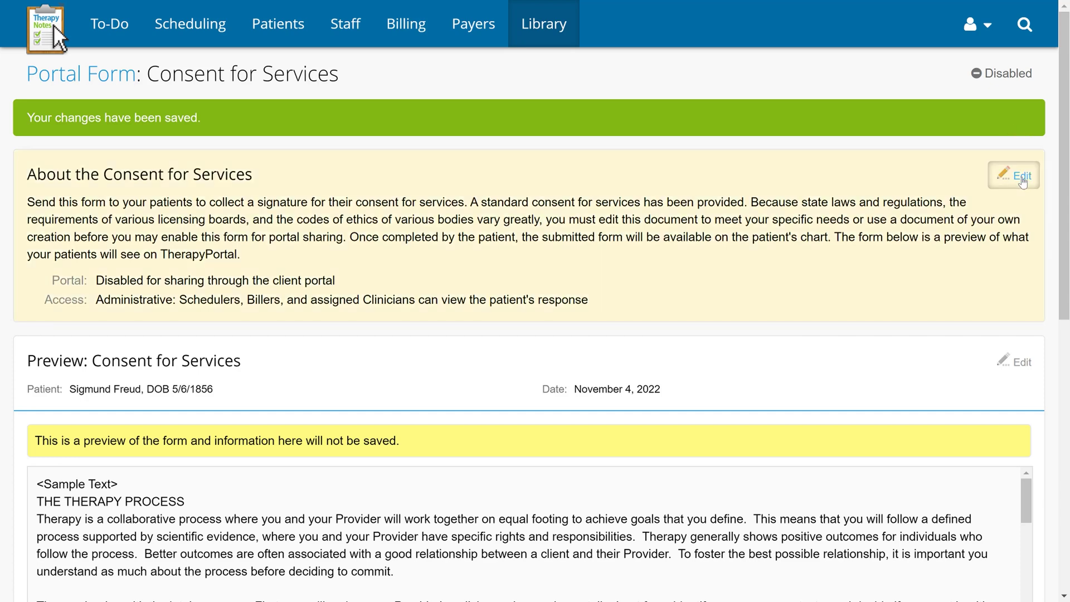
# Step: Enable the Consent for Services form for sharing through the client portal and save the changes
pyautogui.click(1021, 177)
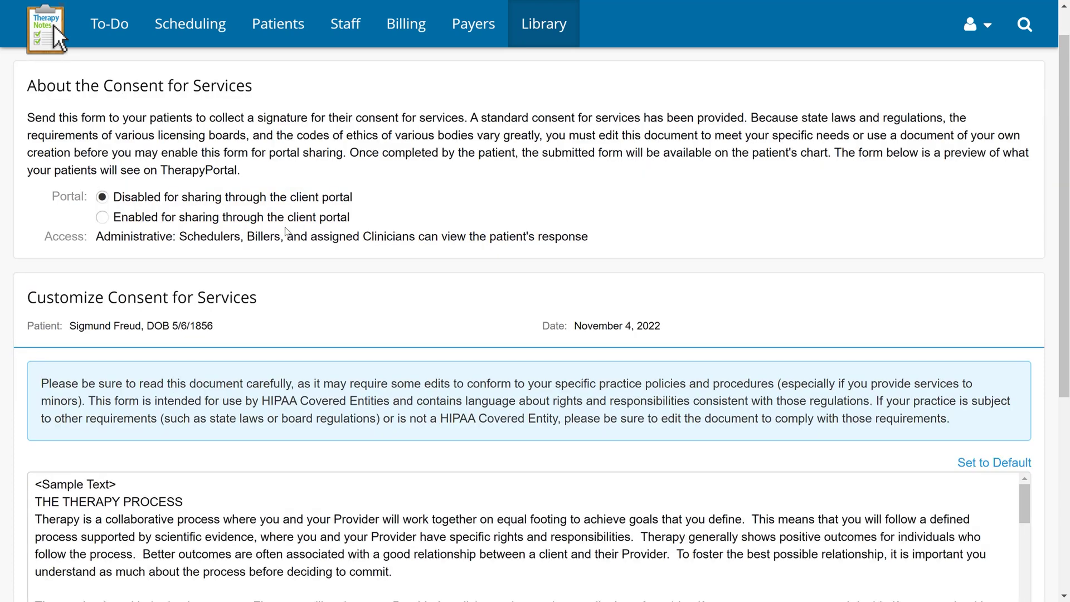
pyautogui.click(124, 217)
pyautogui.moveTo(1060, 219); pyautogui.dragTo(1060, 410)
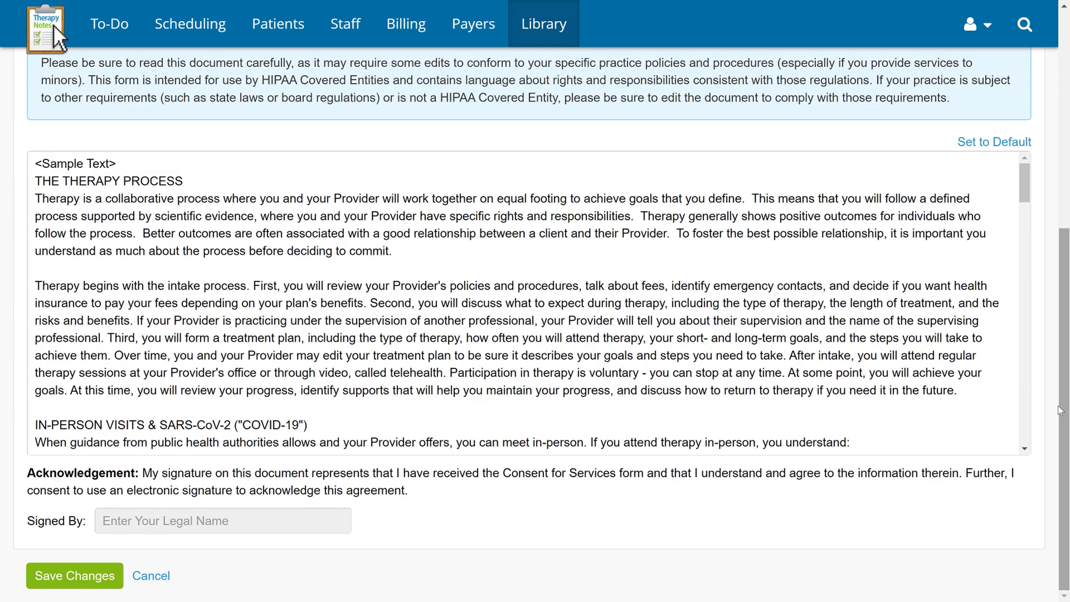
pyautogui.click(93, 576)
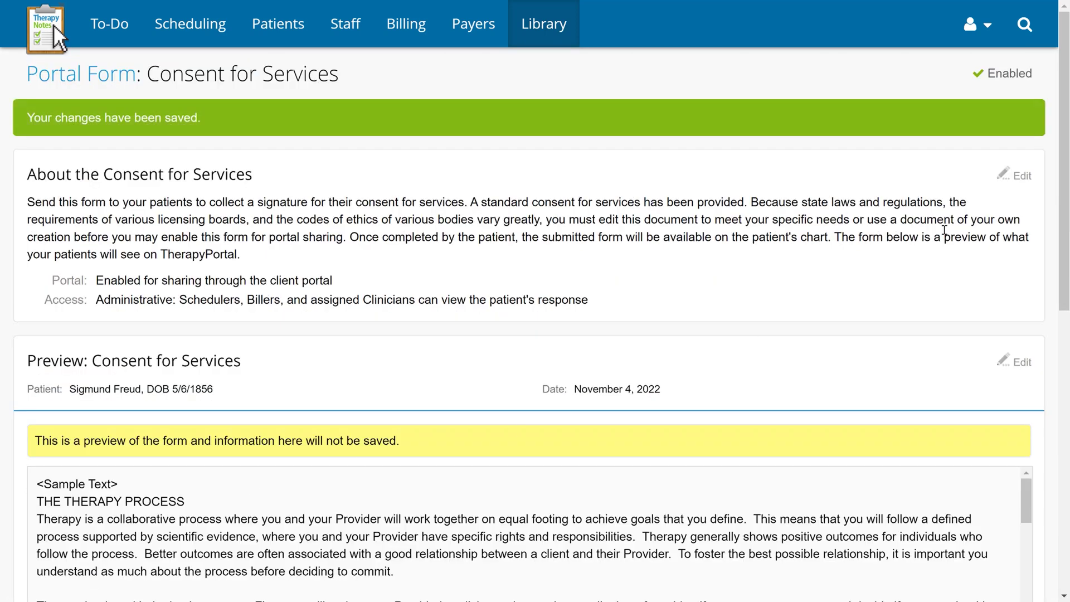
# Step: Start sharing the Consent for Services form on the portal and choose the sample patient as recipient
pyautogui.moveTo(1061, 212); pyautogui.dragTo(1066, 544)
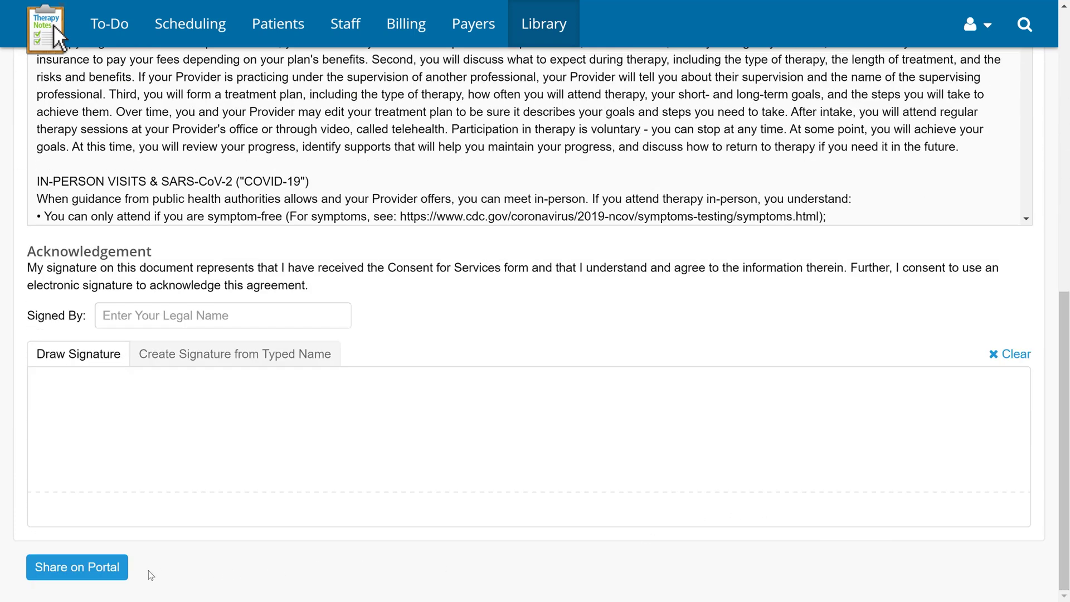
pyautogui.click(77, 568)
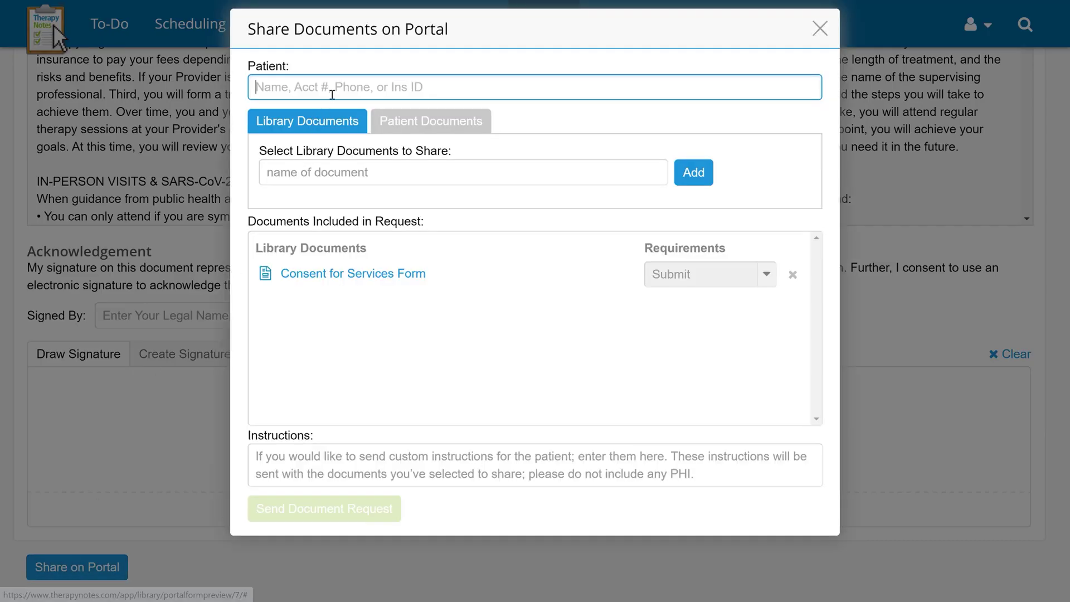
pyautogui.write('sam')
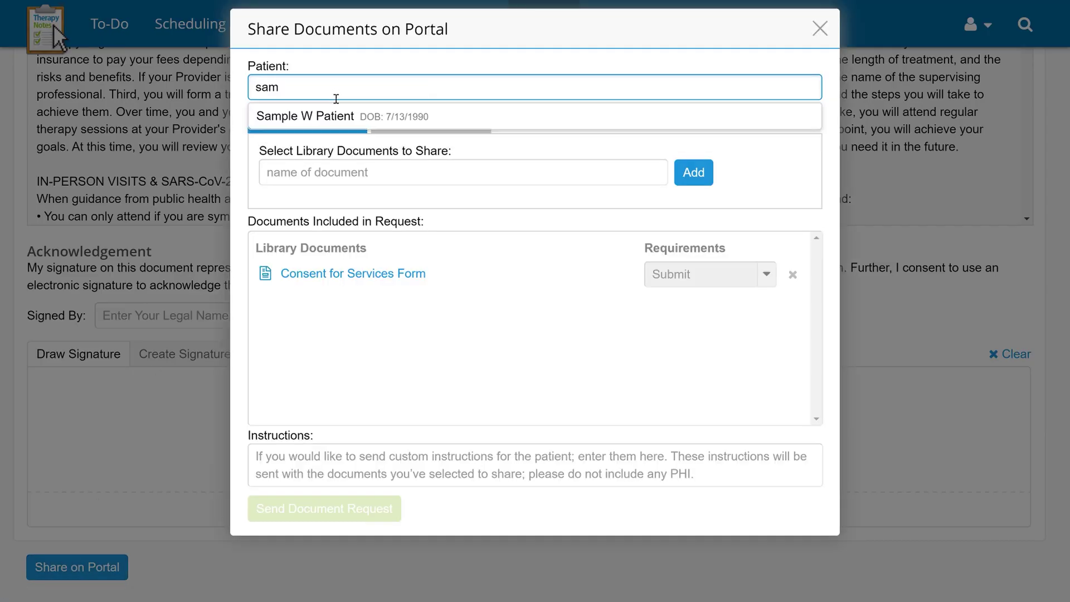
pyautogui.click(344, 116)
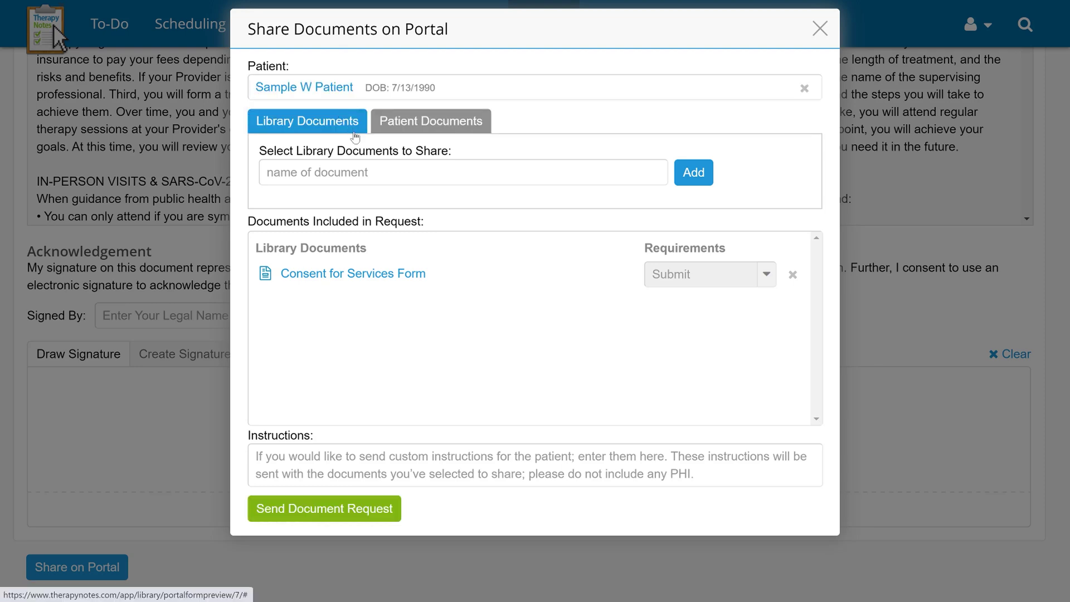
# Step: Send the document request containing the Consent for Services form, leaving the custom instructions blank
pyautogui.click(320, 467)
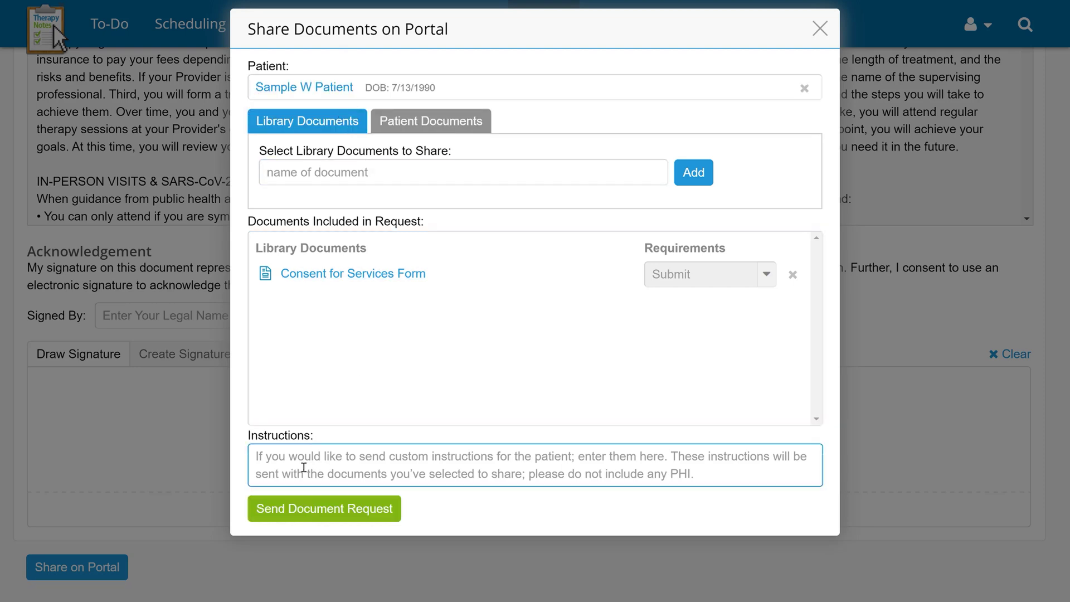
pyautogui.click(319, 411)
pyautogui.click(459, 176)
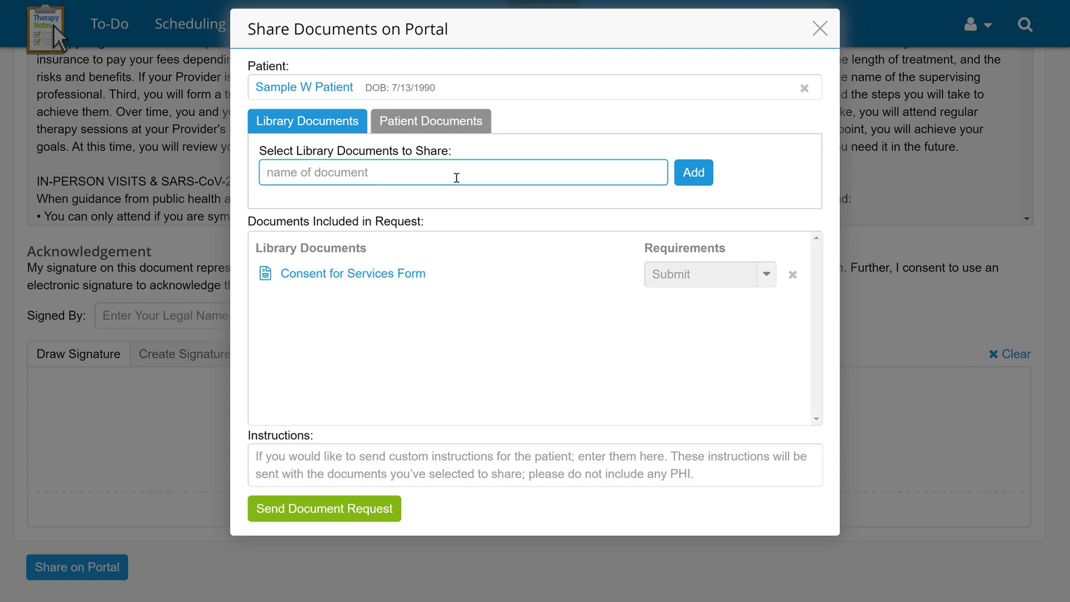
pyautogui.click(418, 350)
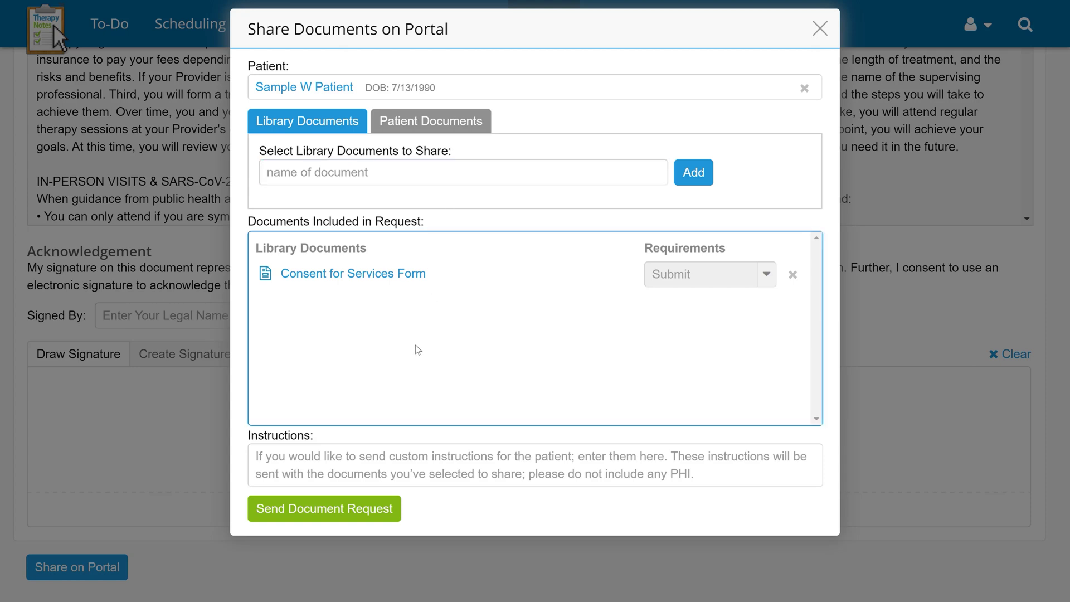
pyautogui.click(336, 462)
pyautogui.click(318, 512)
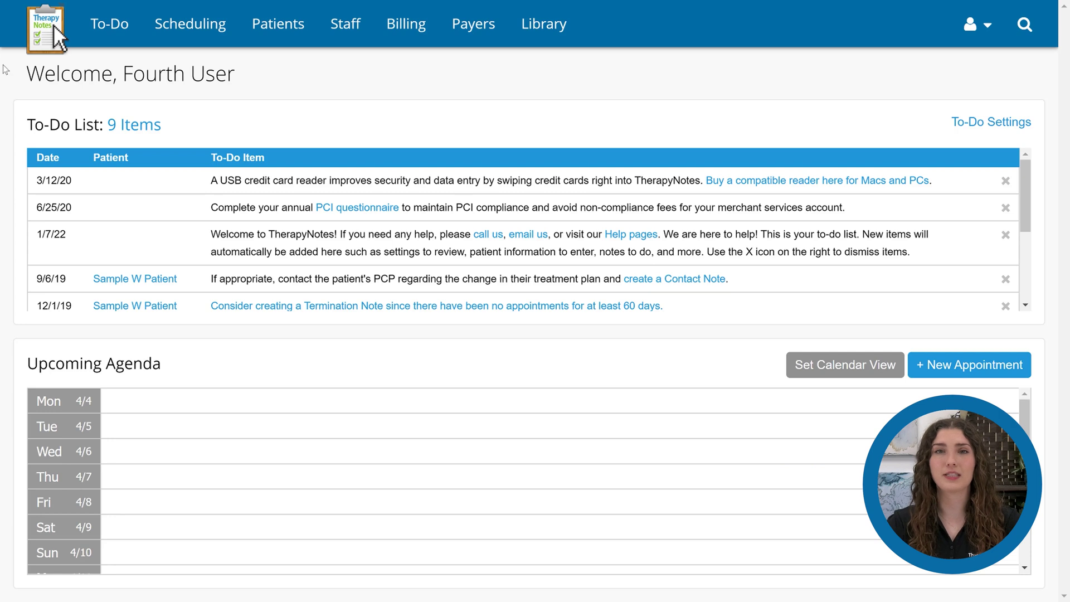
# Step: Open the sample patient's portal requests and shared documents and start a new document share
pyautogui.click(303, 42)
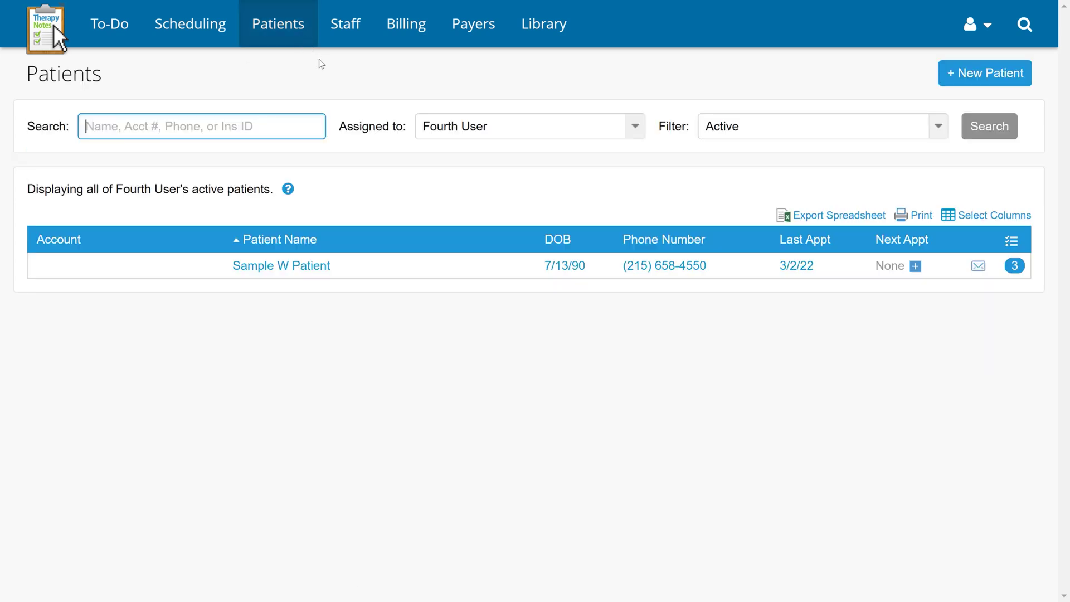
pyautogui.click(308, 265)
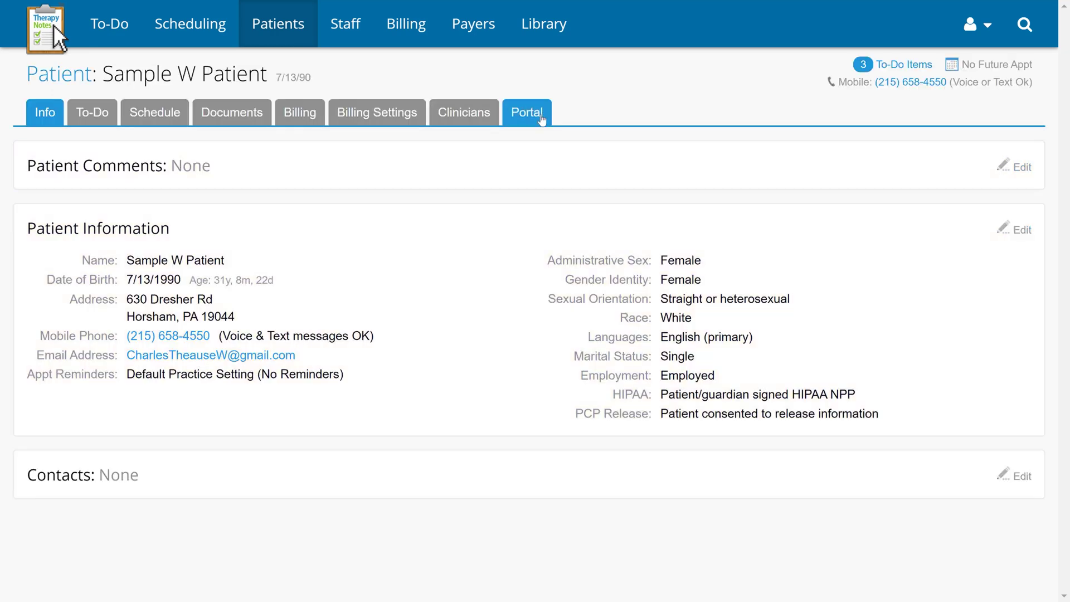
pyautogui.click(542, 119)
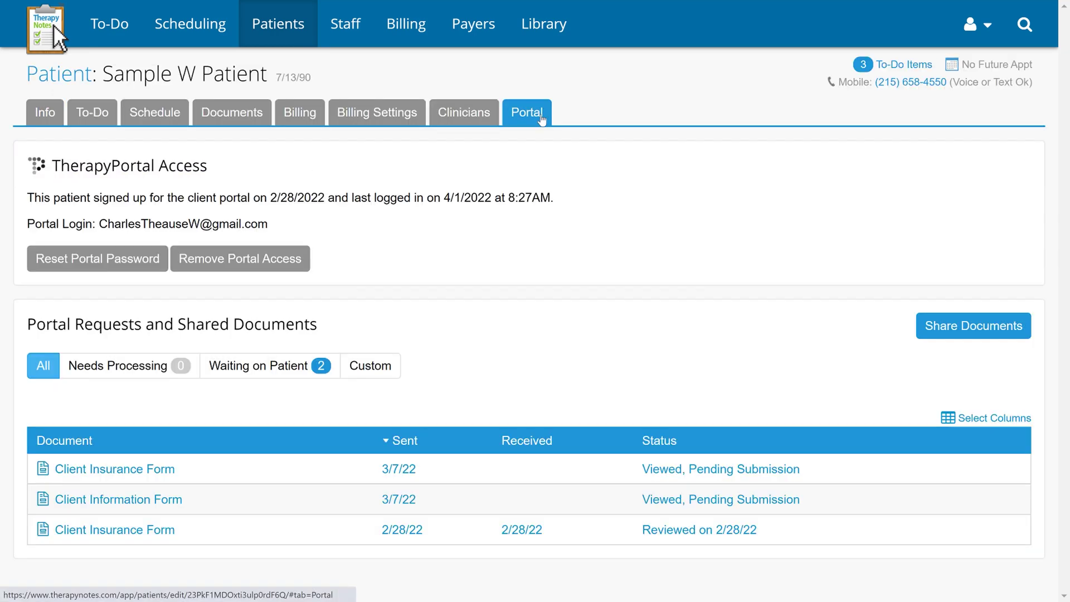
pyautogui.click(948, 326)
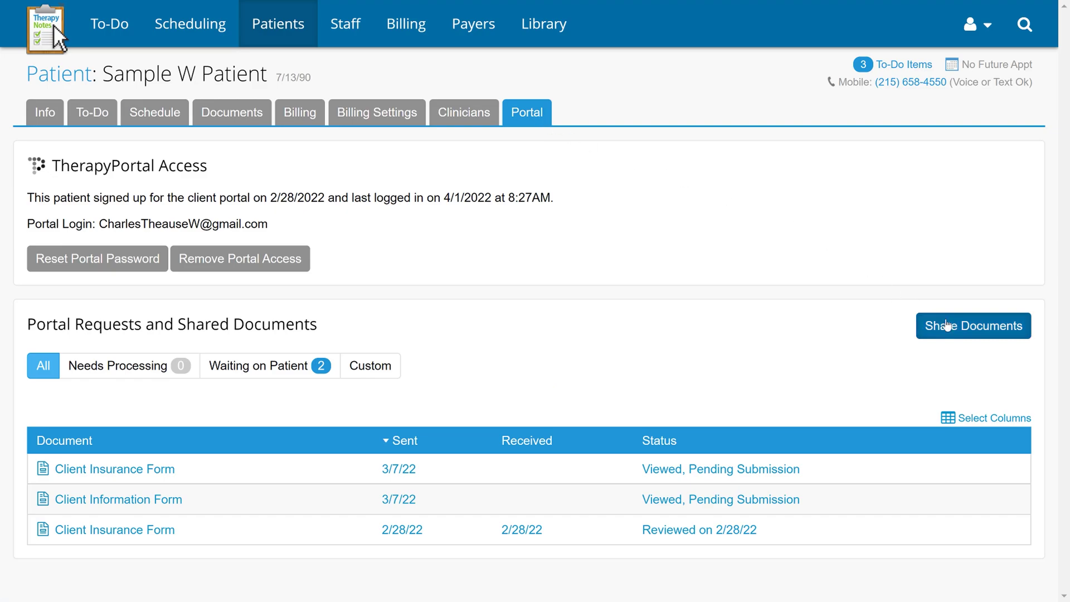
# Step: Add the Consent for Services library document to the request and send it without custom instructions
pyautogui.click(381, 131)
pyautogui.write('c')
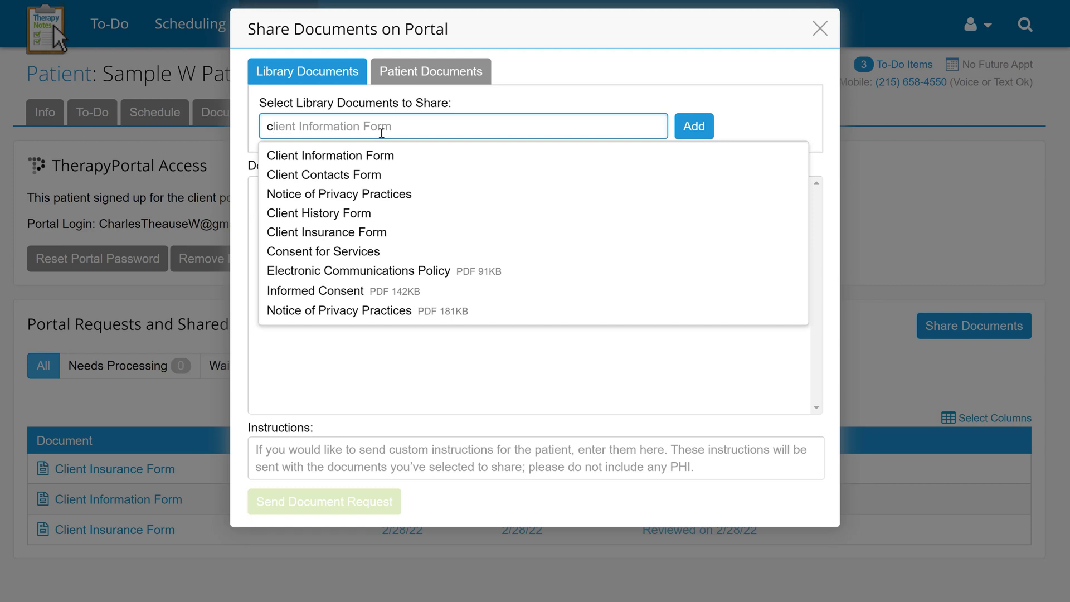
pyautogui.write('on')
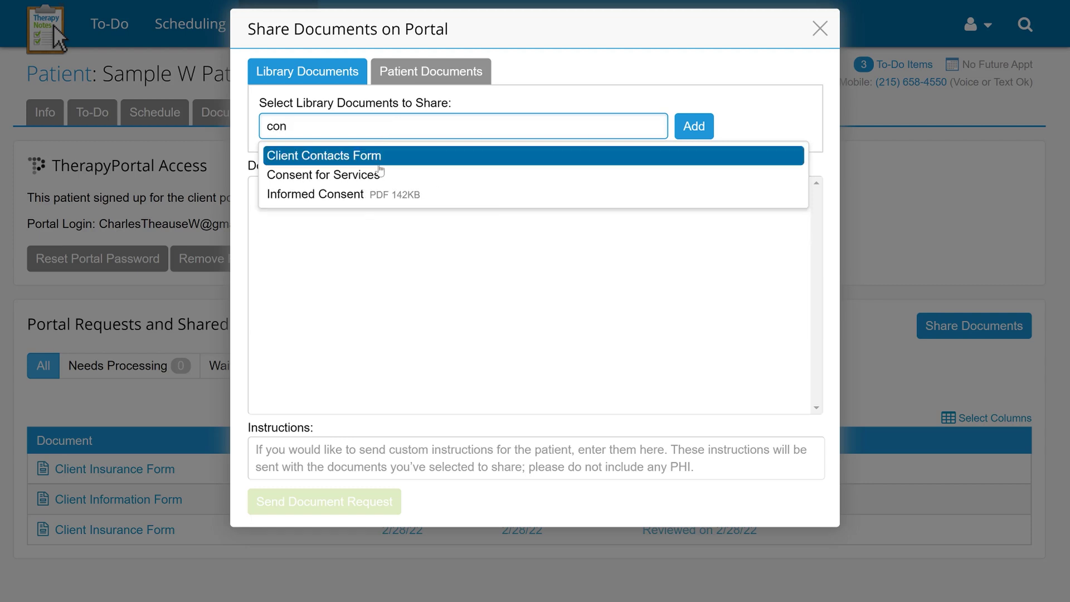
pyautogui.click(375, 175)
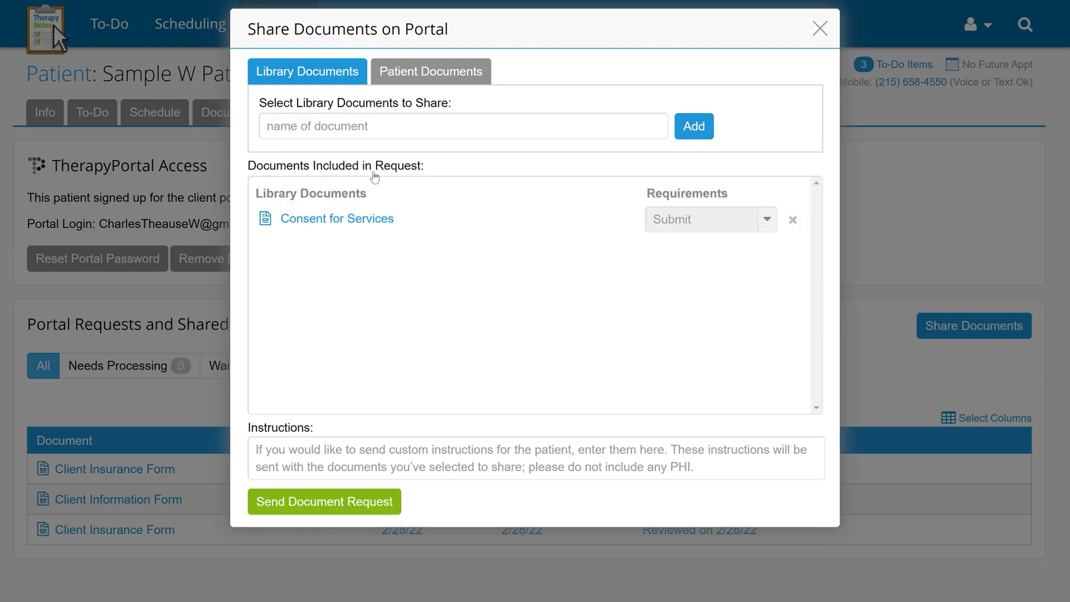
pyautogui.click(439, 454)
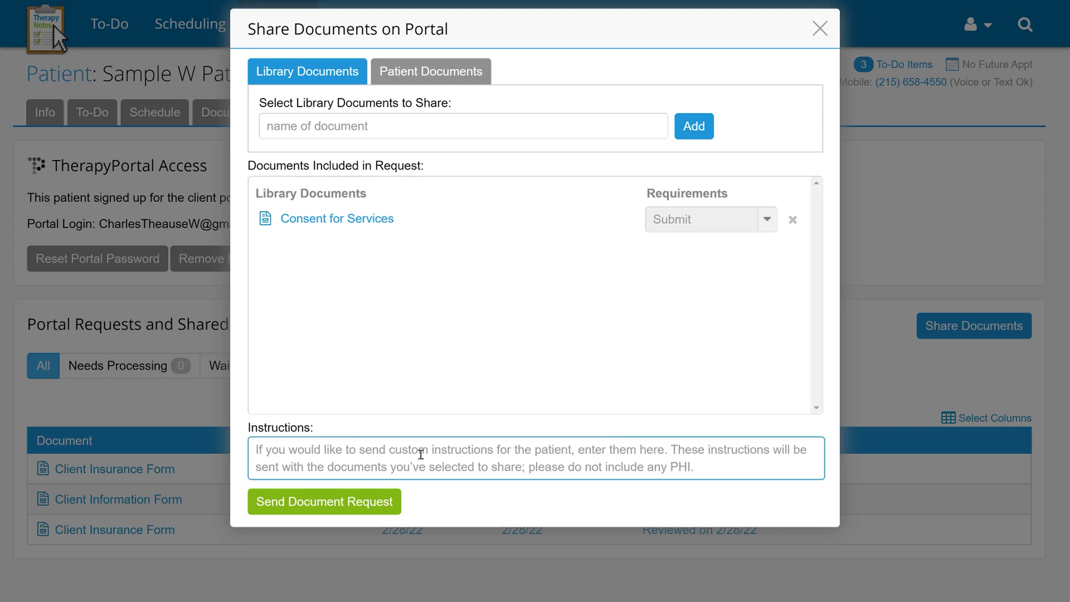
pyautogui.click(334, 505)
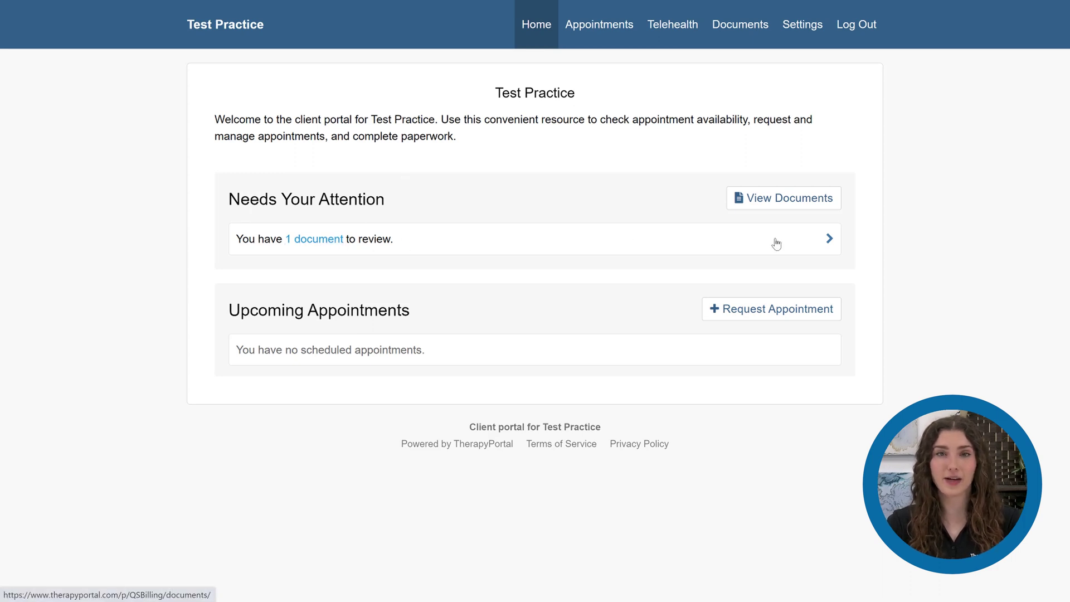
# Step: In the TherapyPortal client portal, open the pending Consent for Services request for review and go to its Acknowledgement section
pyautogui.click(757, 201)
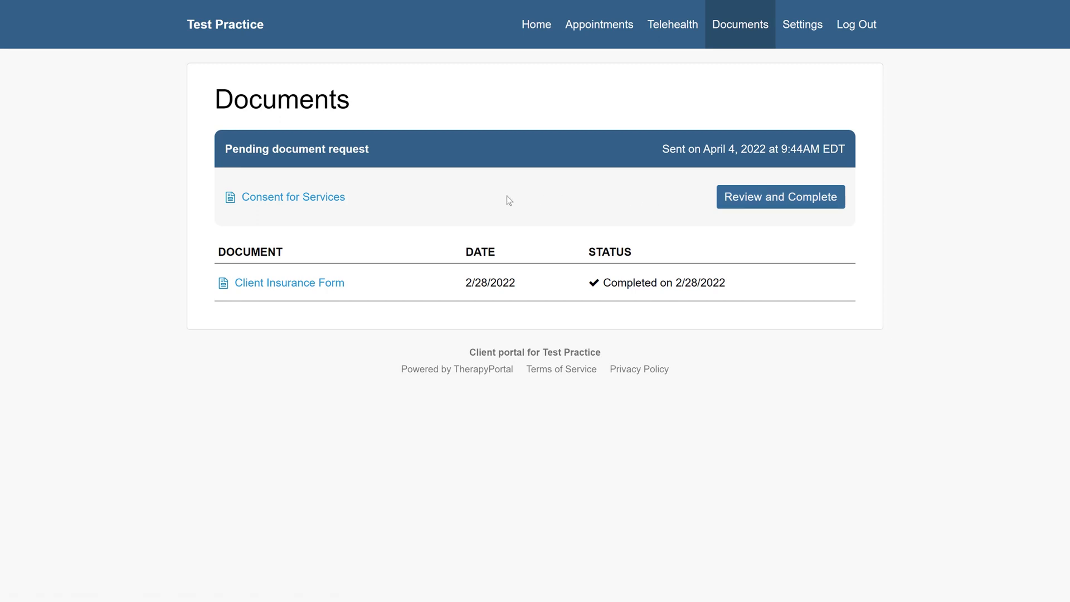
pyautogui.click(766, 204)
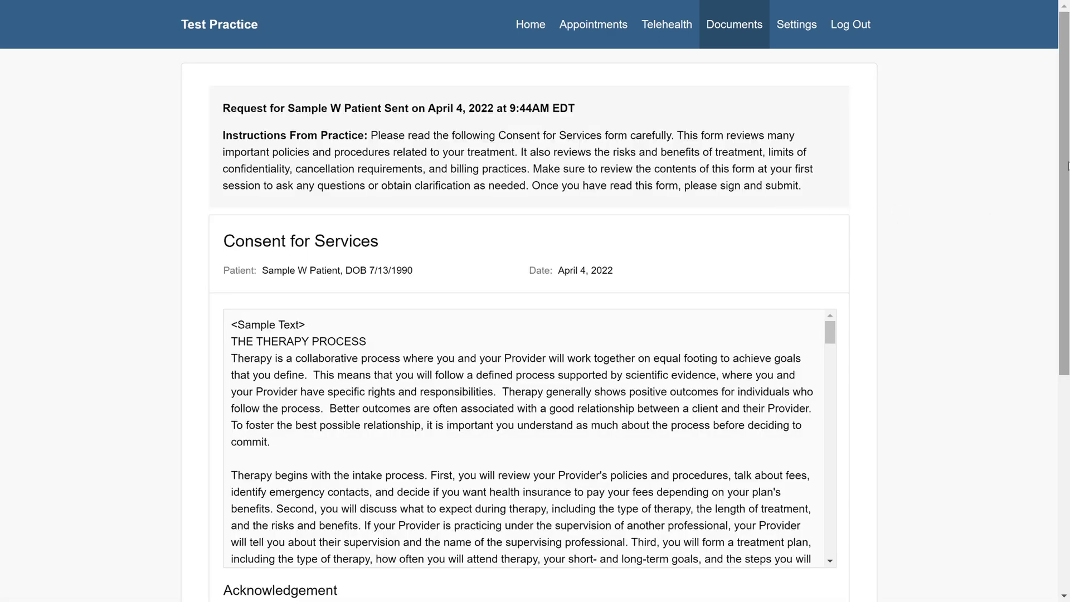
pyautogui.scroll(-4, 1065, 170)
pyautogui.scroll(-2, 1067, 397)
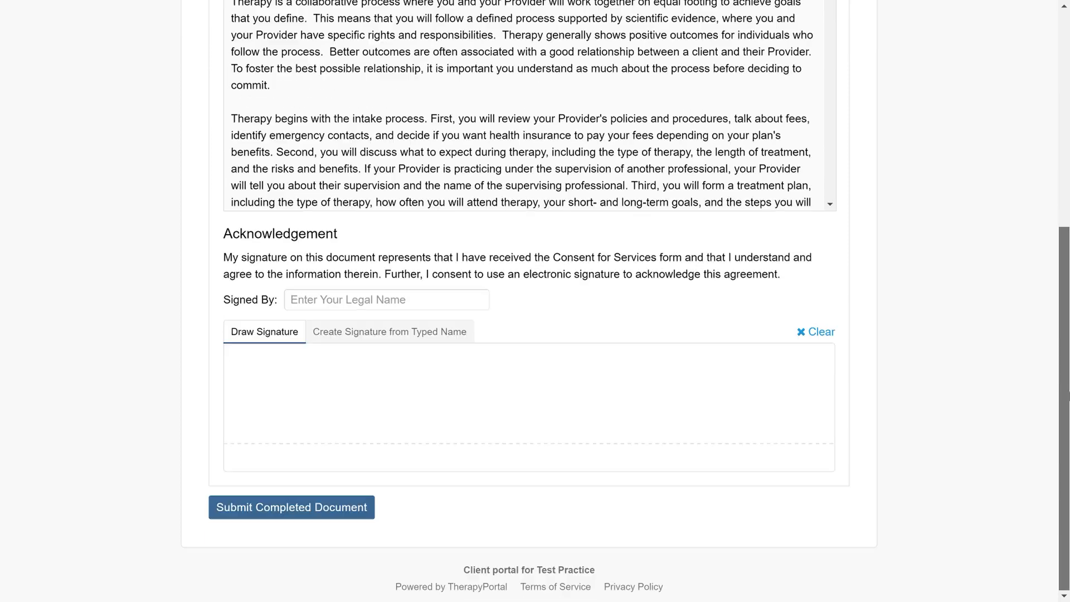
# Step: Enter the patient's legal name as signer, create the signature from the typed name, and submit the completed document
pyautogui.click(422, 301)
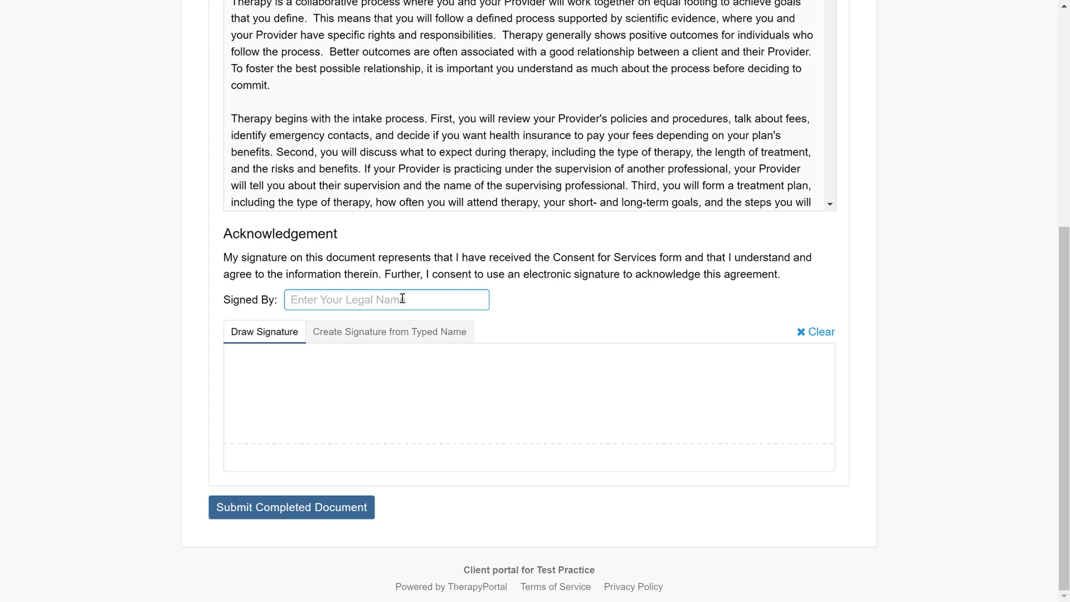
pyautogui.write('Sample Patient')
pyautogui.moveTo(255, 396); pyautogui.dragTo(409, 400)
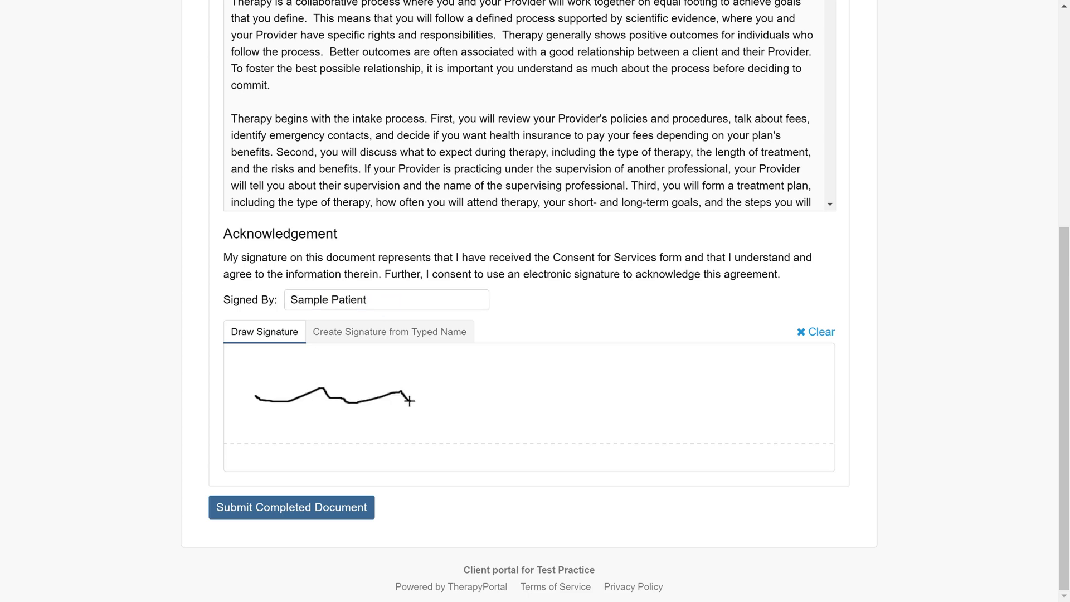
pyautogui.click(412, 337)
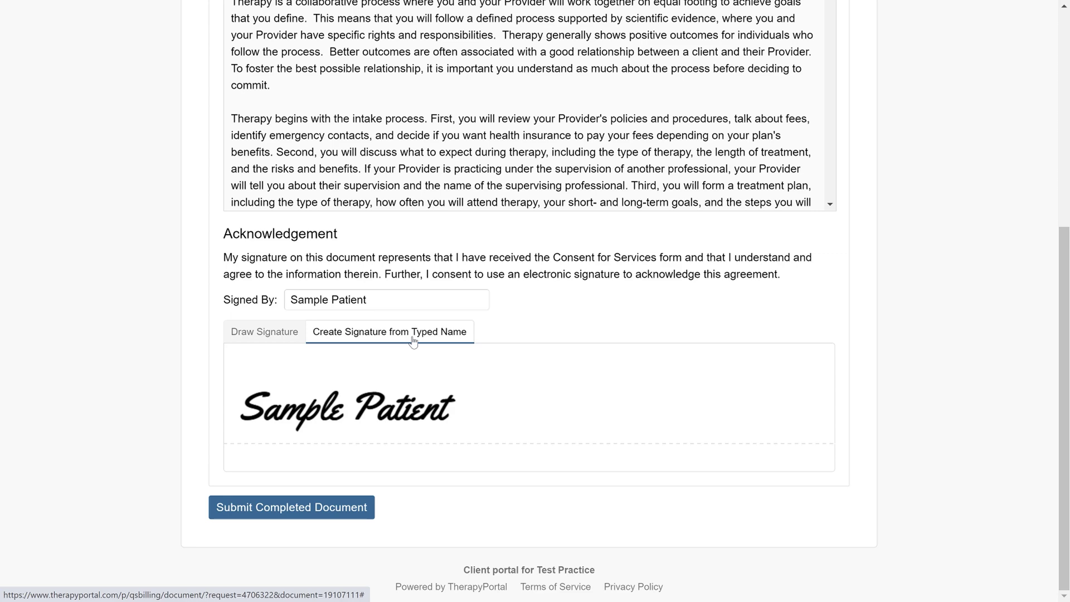
pyautogui.click(259, 508)
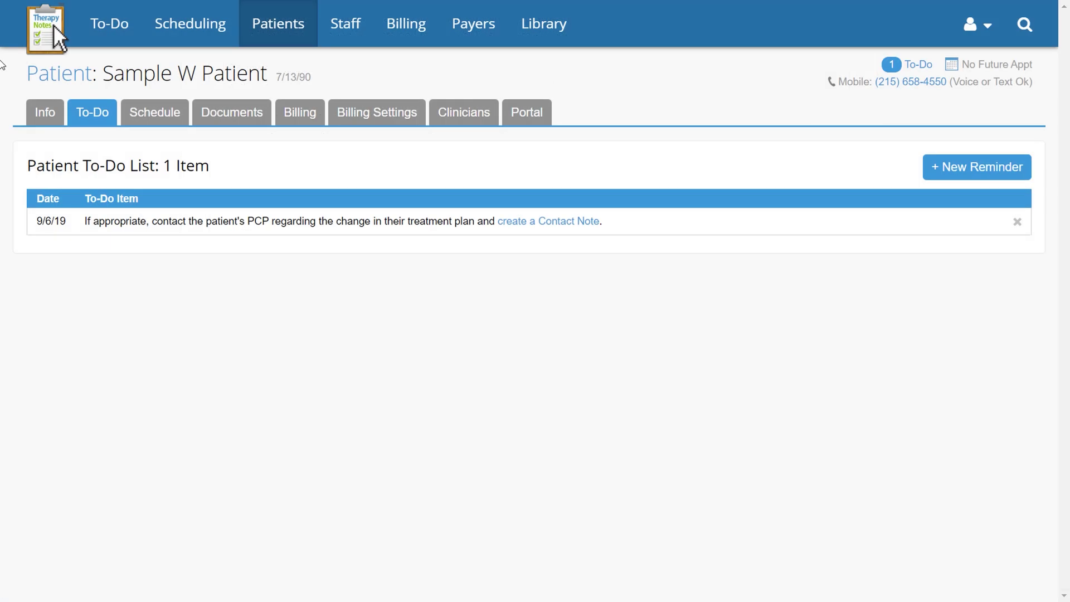
# Step: Back in TherapyNotes, view the list of notes and documents on the sample patient's chart
pyautogui.click(211, 112)
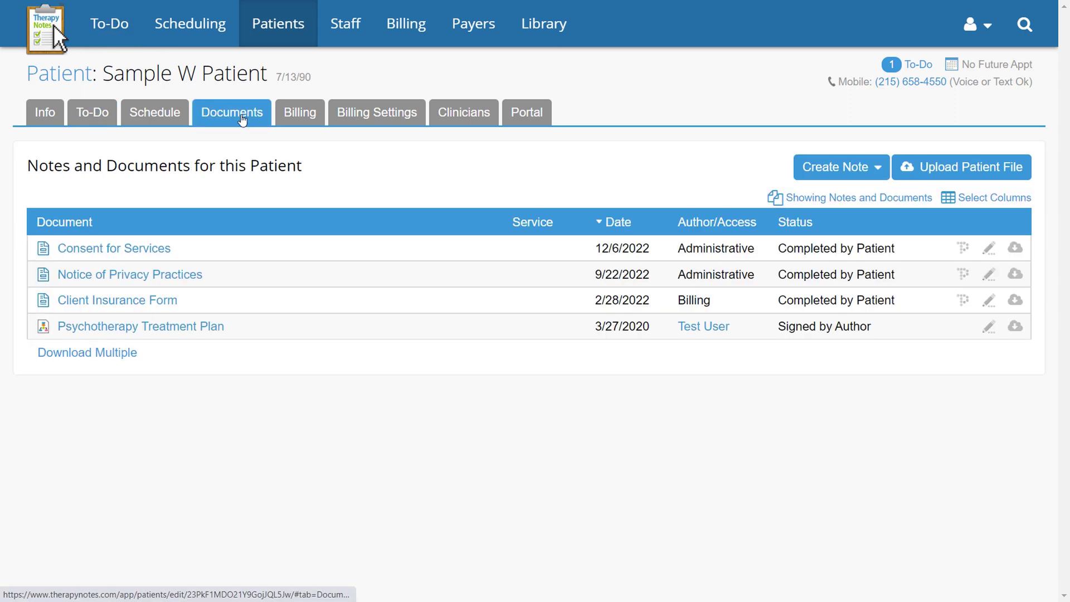